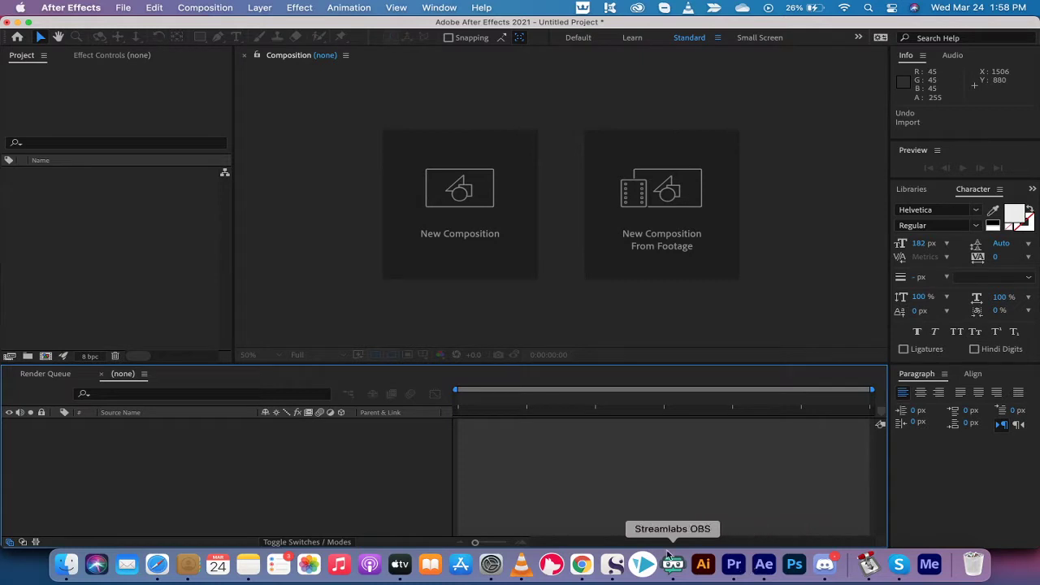
- Import production ID_4919748.mp4 from the Movies folder into the Project panel via Finder
click(62, 567)
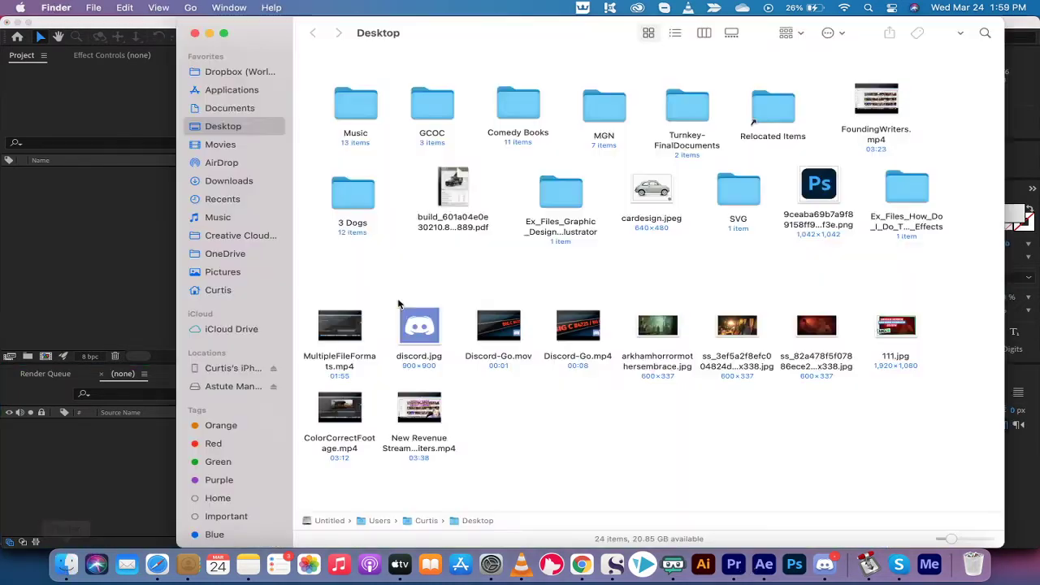
click(226, 254)
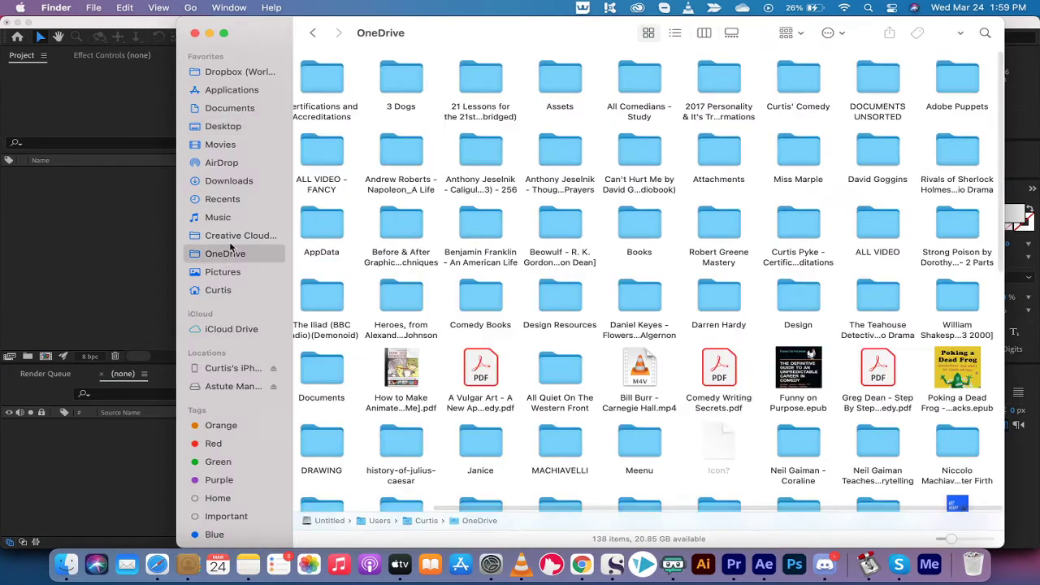
click(229, 200)
click(229, 144)
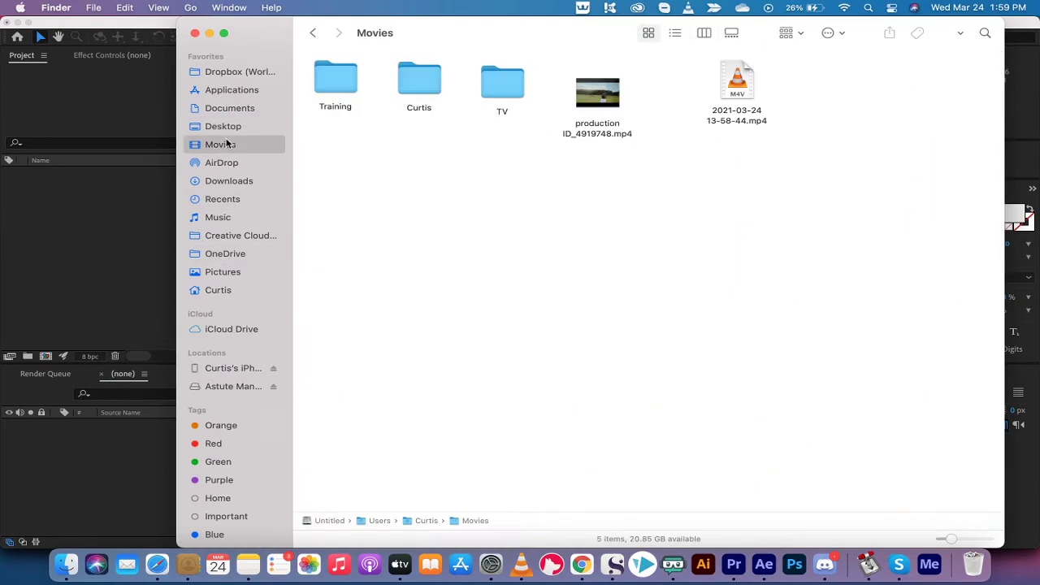
click(596, 136)
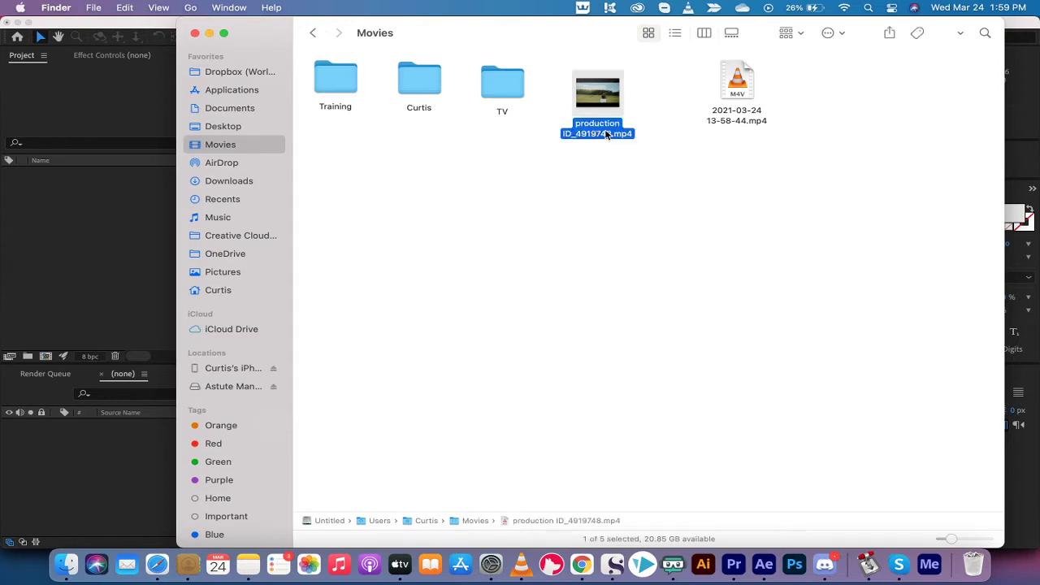
drag(605, 135, 98, 277)
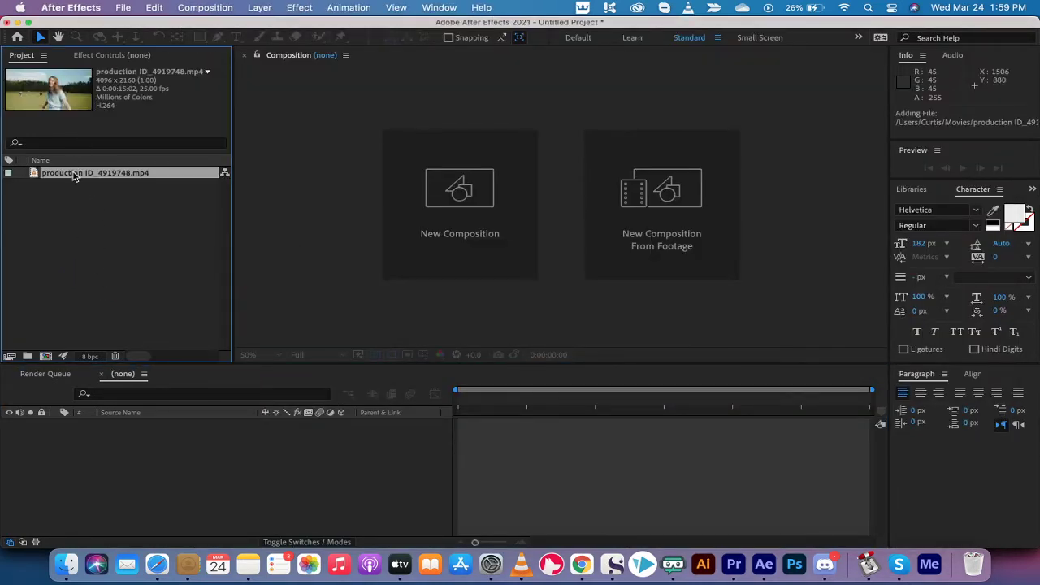
- Create the production ID_4919748 composition from the footage and set the viewer magnification to Fit
right_click(73, 176)
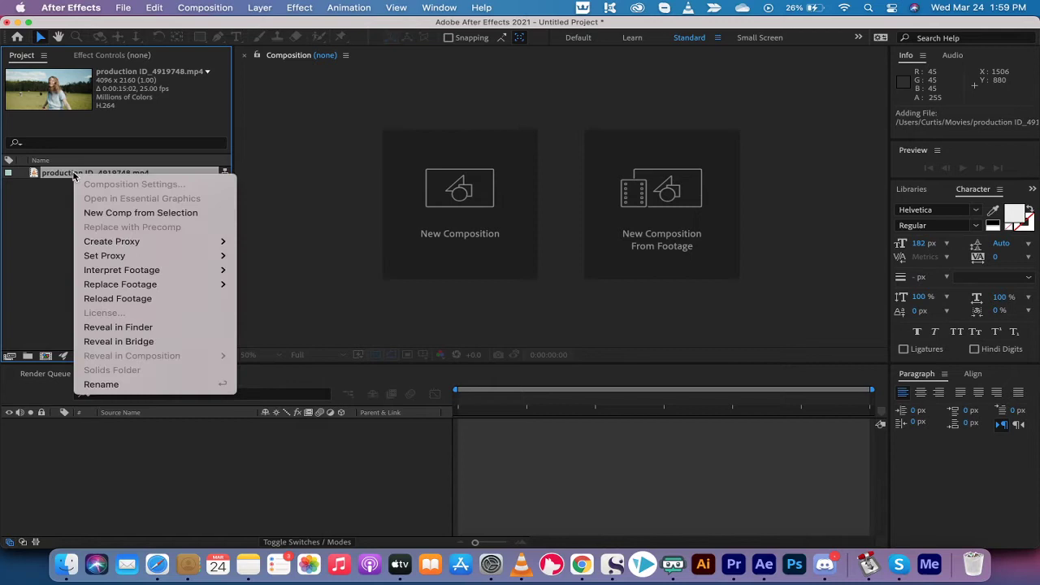
click(87, 214)
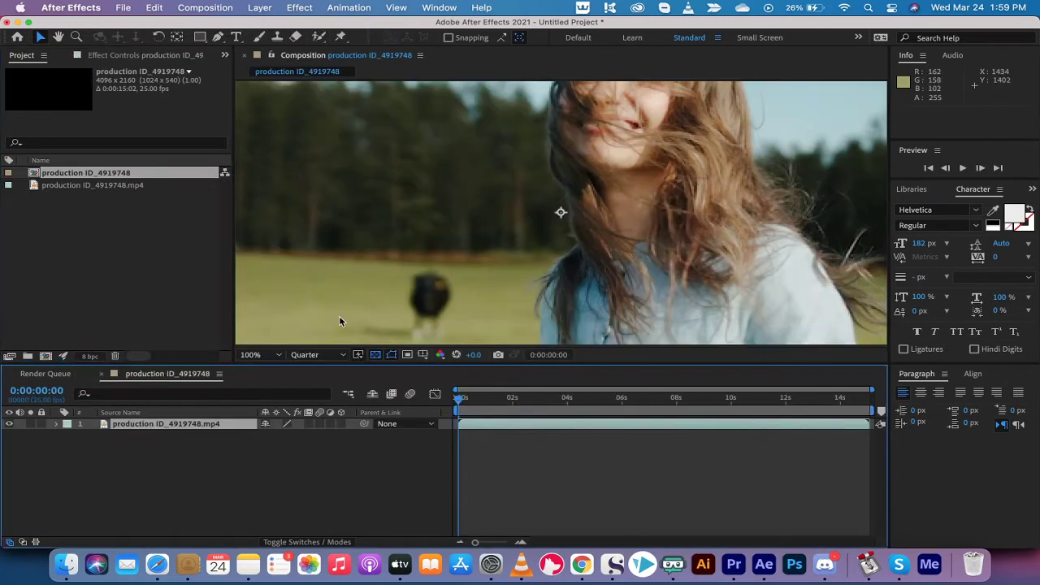
key(comma)
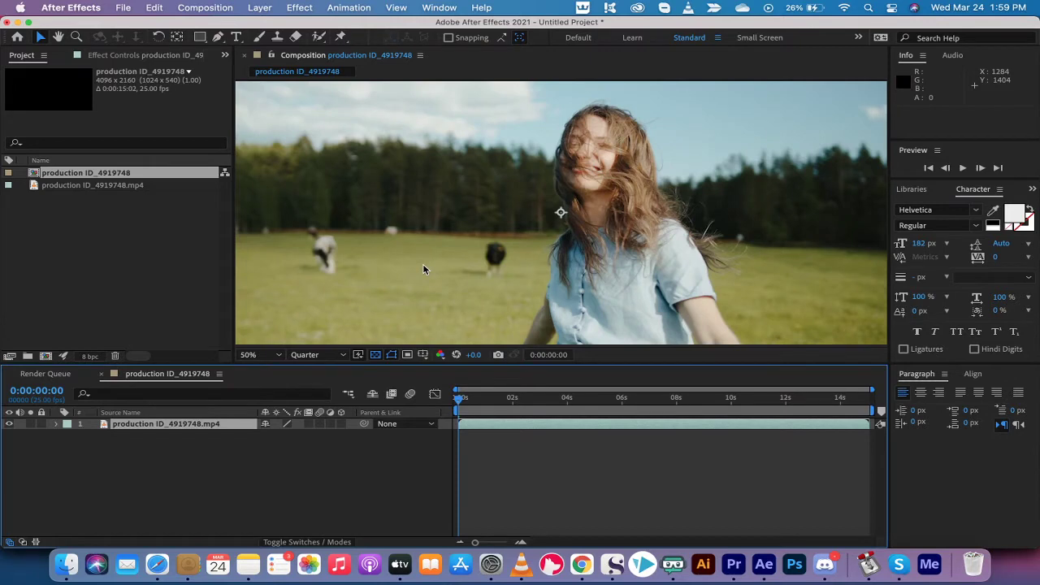
key(comma)
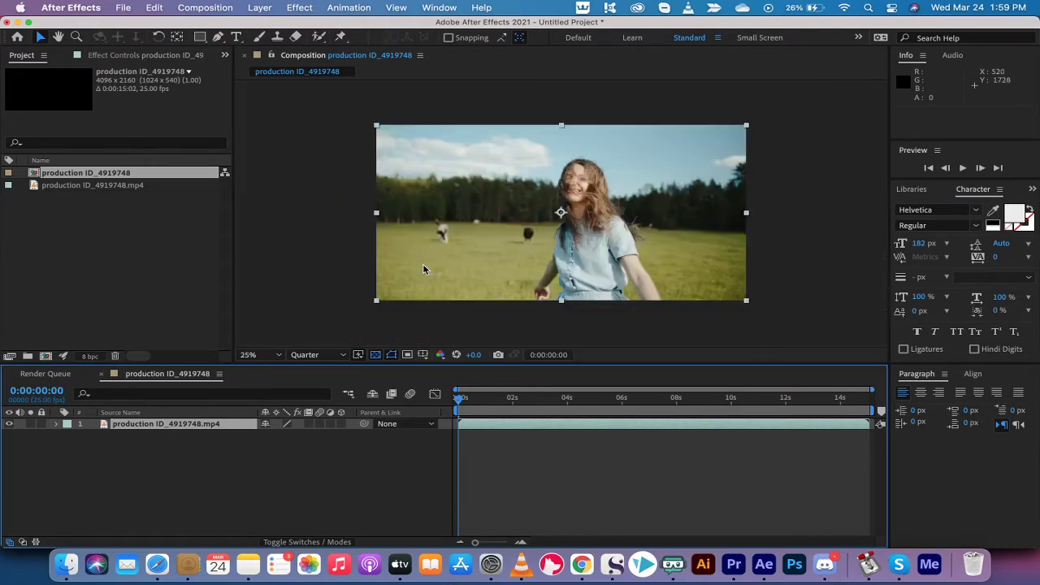
click(254, 356)
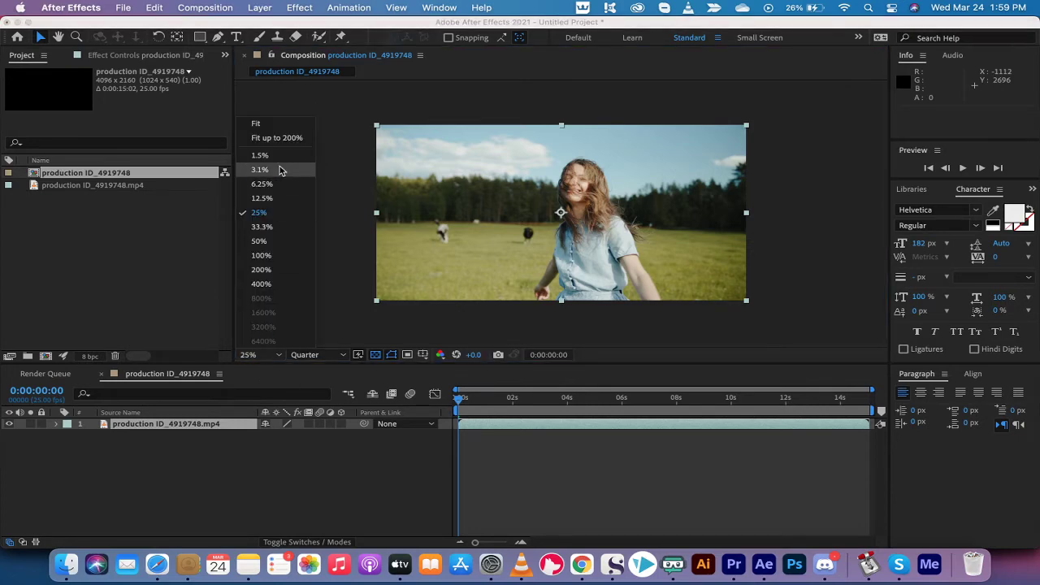
click(275, 126)
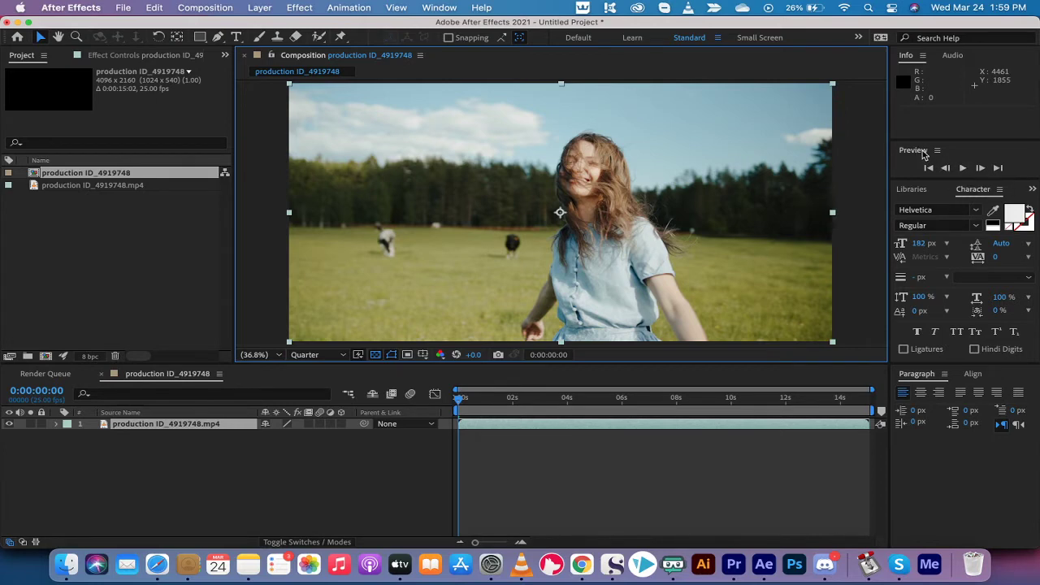
- Preview the footage to check the handheld shake, stopping at 0:00:06:00
click(961, 169)
click(961, 169)
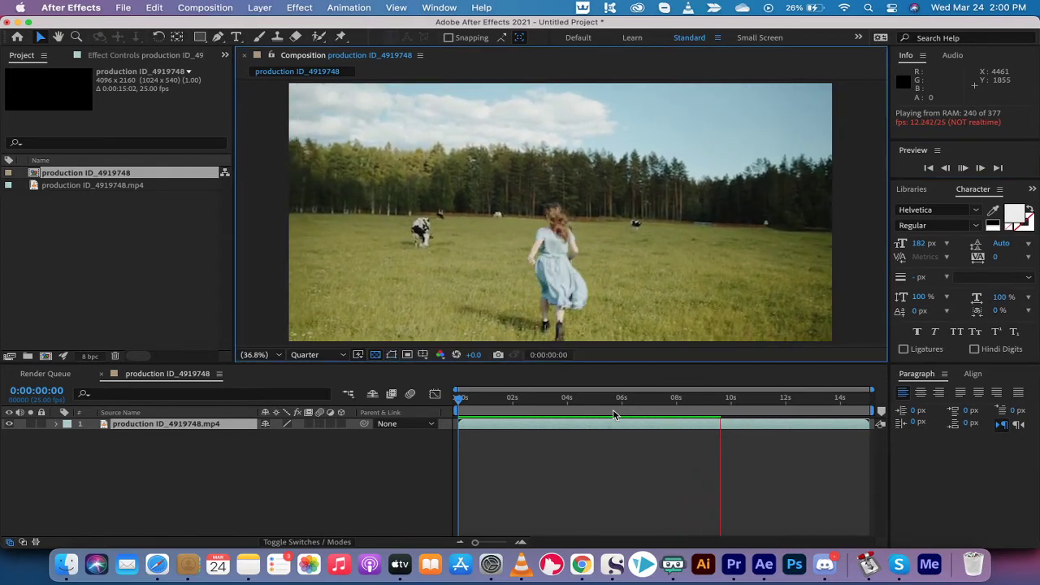
click(637, 411)
drag(637, 410, 622, 407)
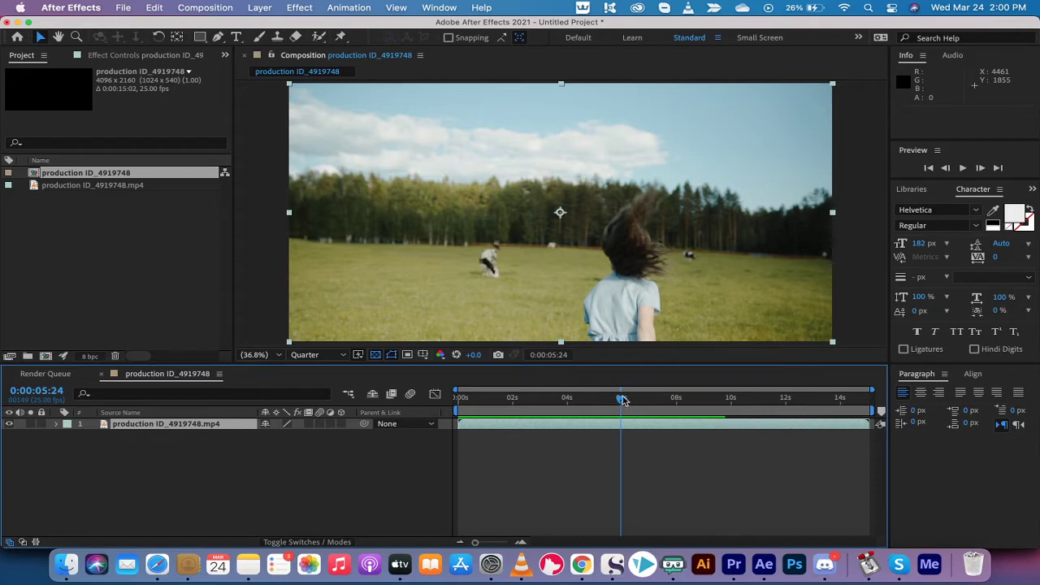
- End the work area at five seconds and trim the composition to the work area
drag(623, 402, 595, 407)
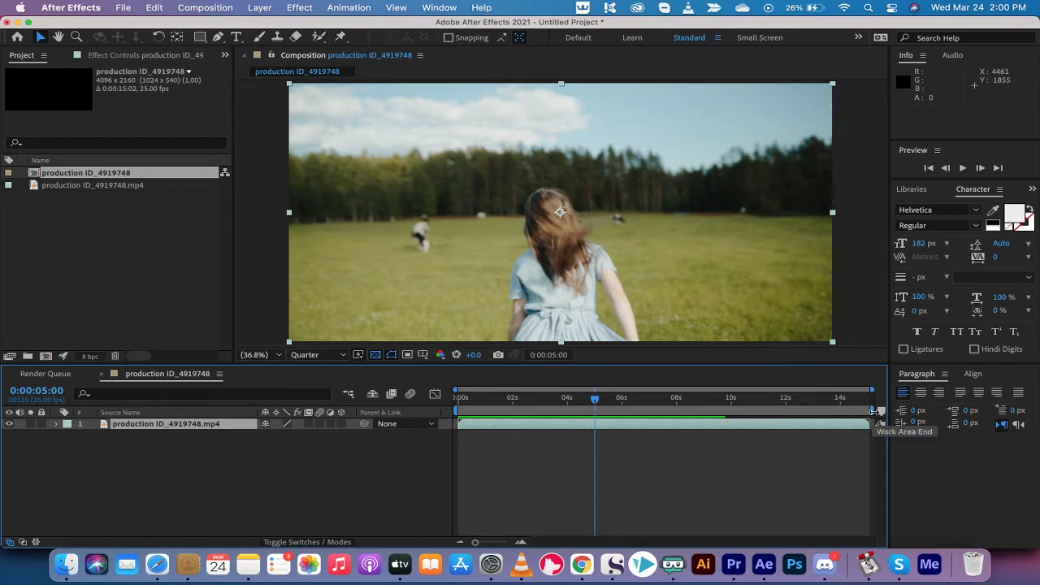
drag(874, 412, 608, 446)
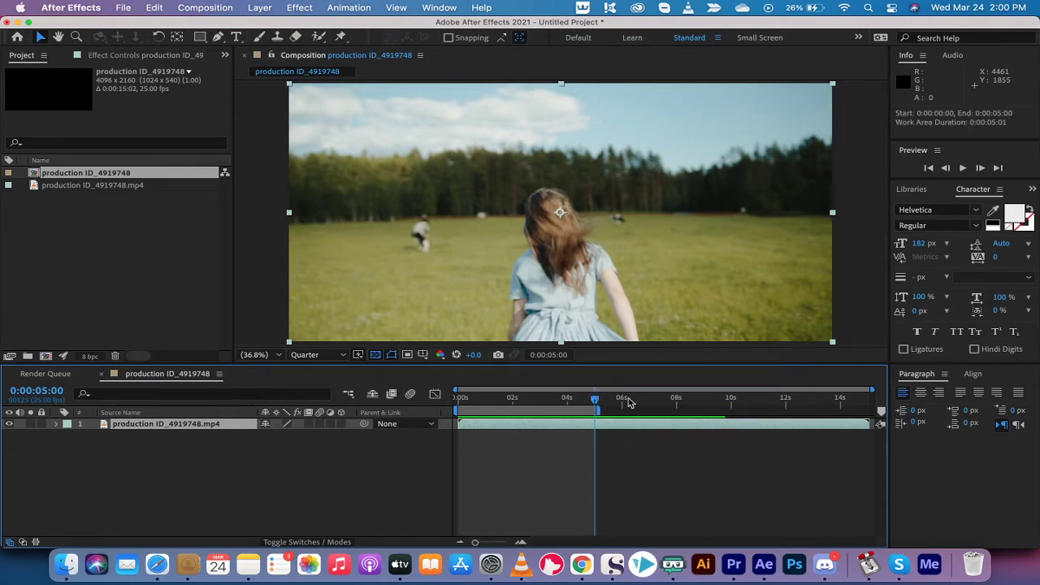
click(233, 6)
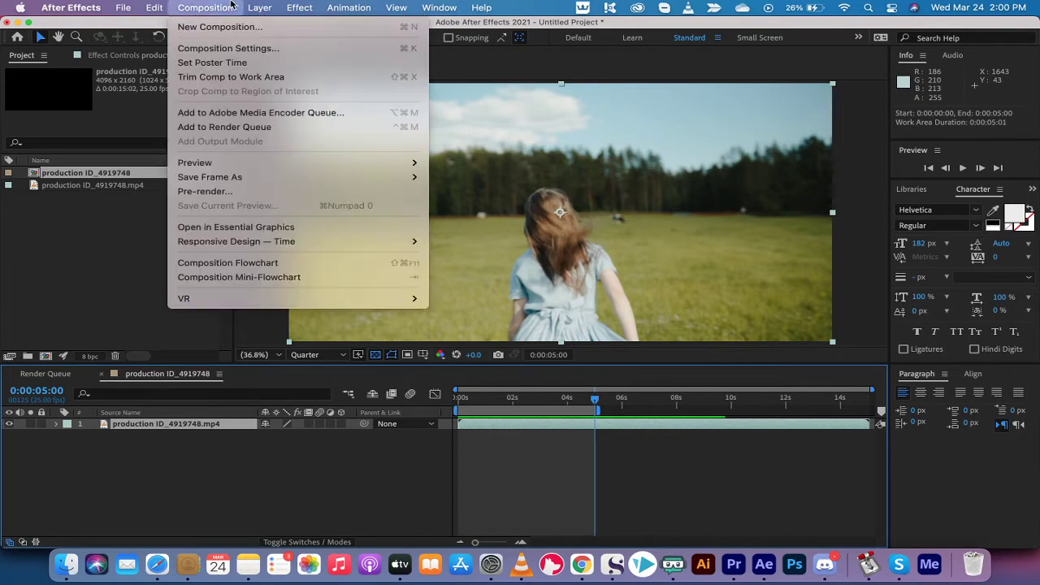
click(231, 77)
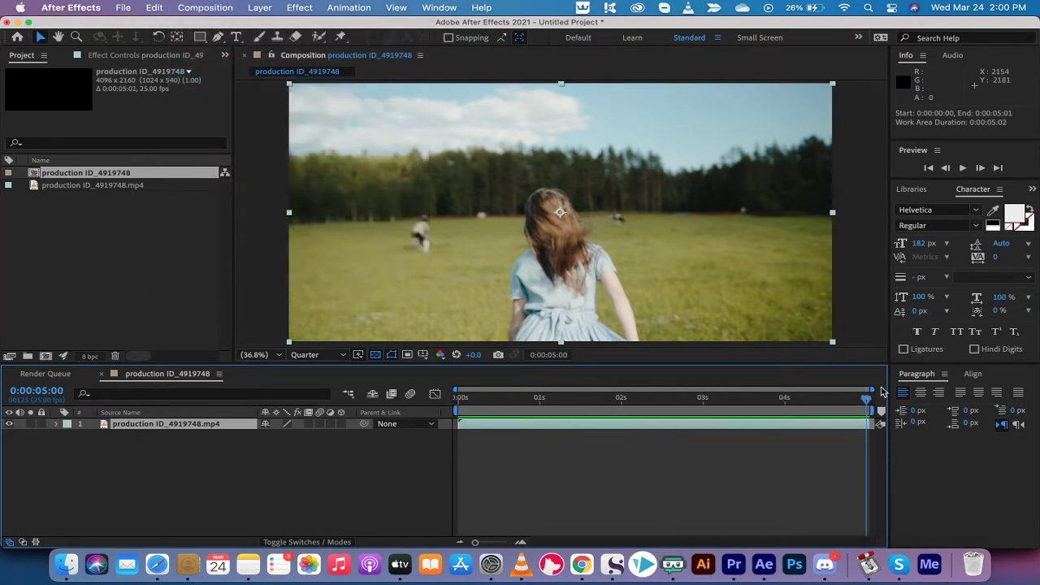
drag(863, 400, 543, 410)
click(313, 354)
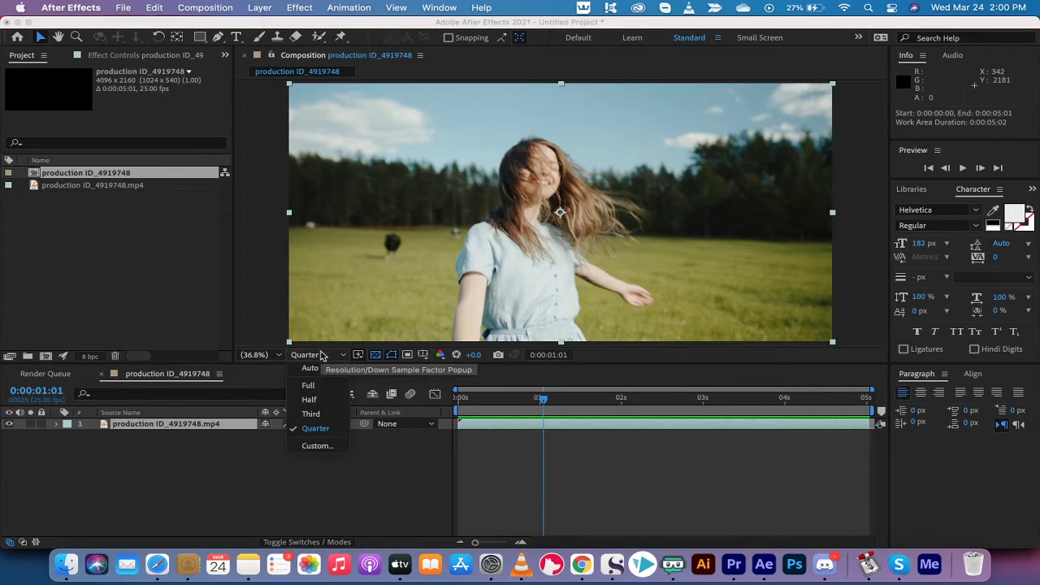
click(317, 356)
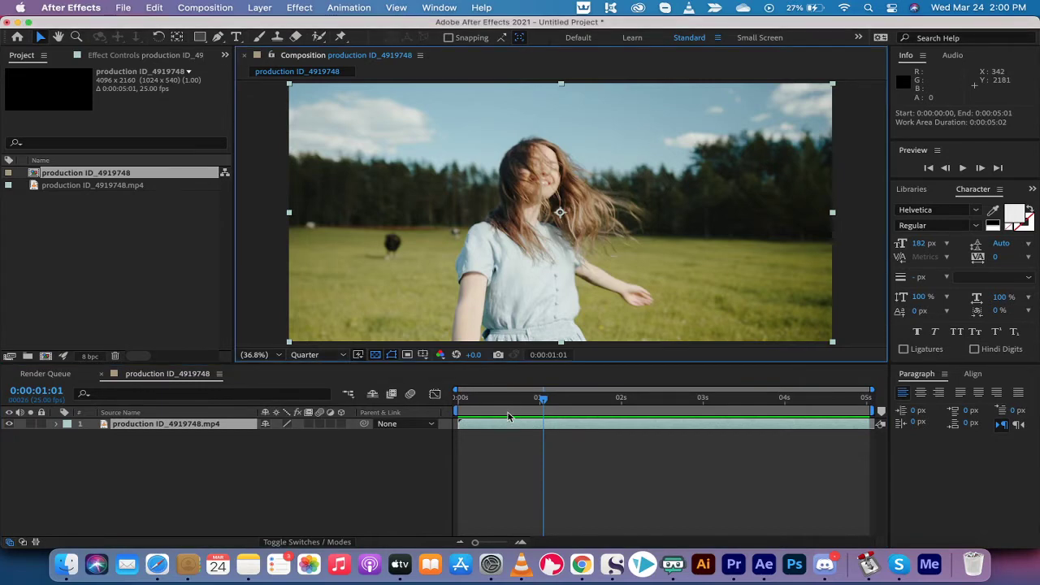
drag(541, 400, 451, 412)
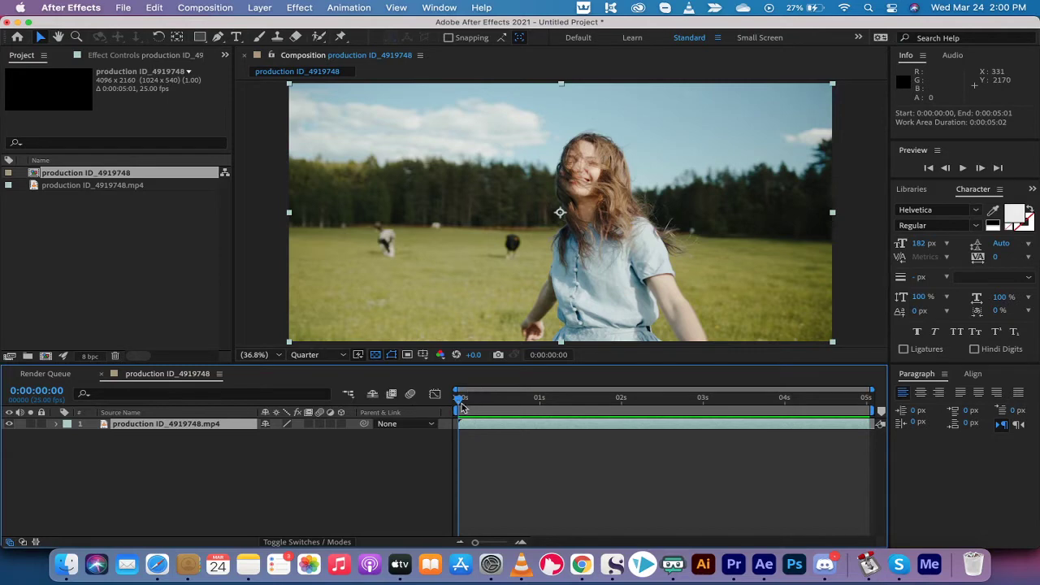
mouse_move(465, 400)
mouse_down()
mouse_move(488, 400)
mouse_move(456, 400)
mouse_up()
- Switch to the Default workspace, collapse Libraries, and look through the panel list
click(587, 39)
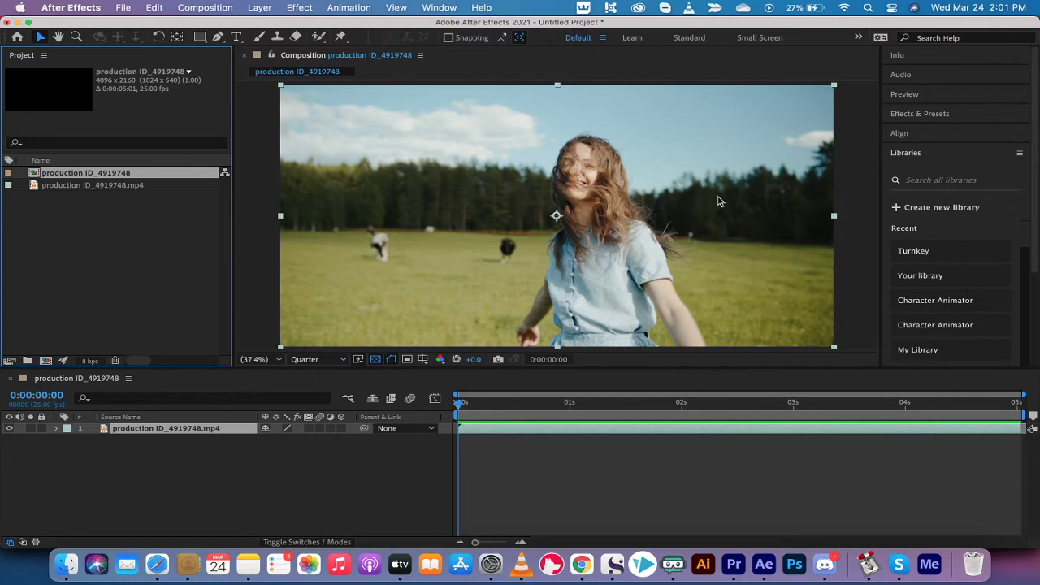
click(964, 158)
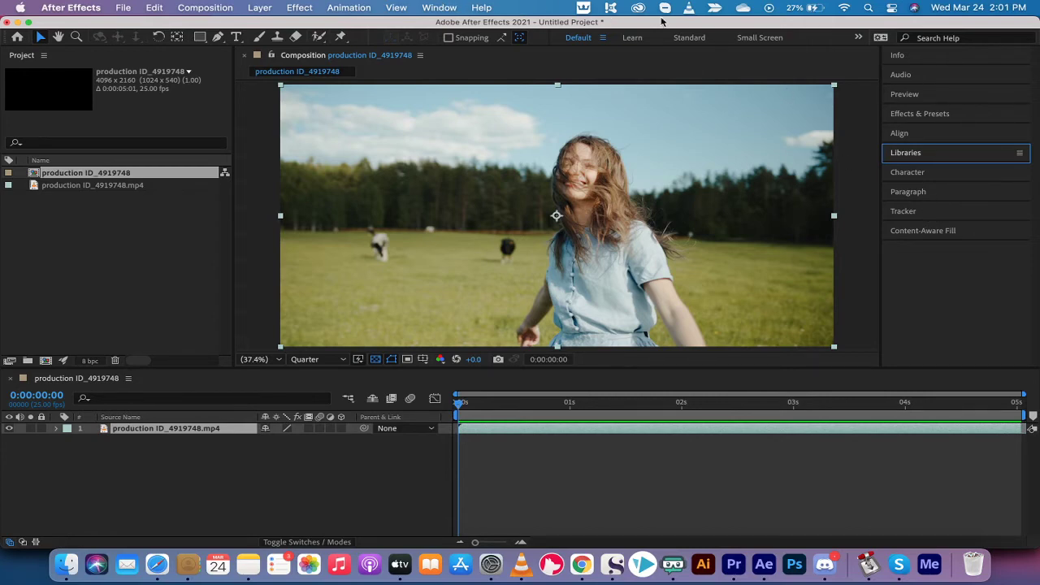
click(447, 6)
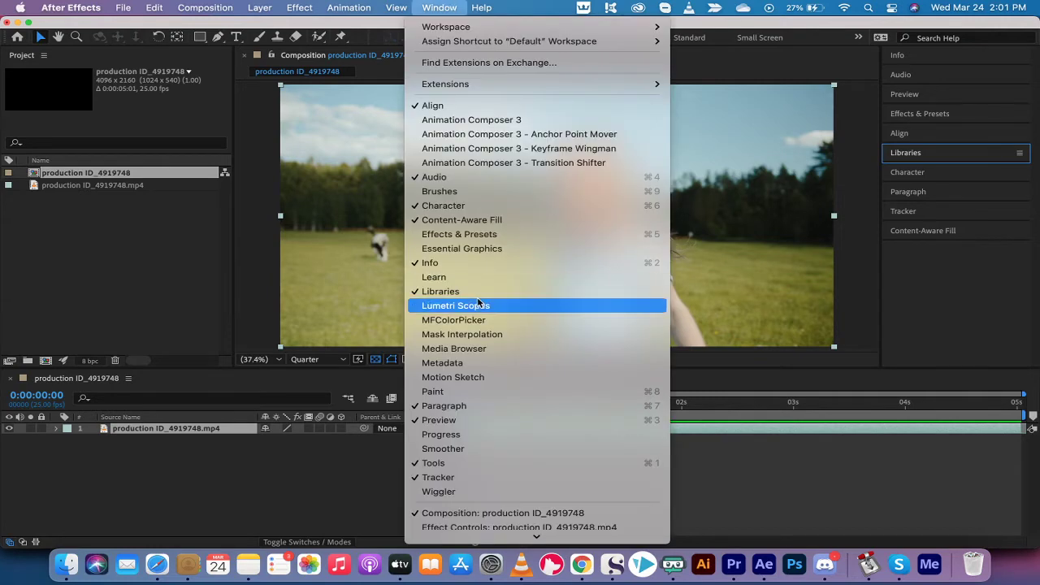
scroll(476, 302, down, 3)
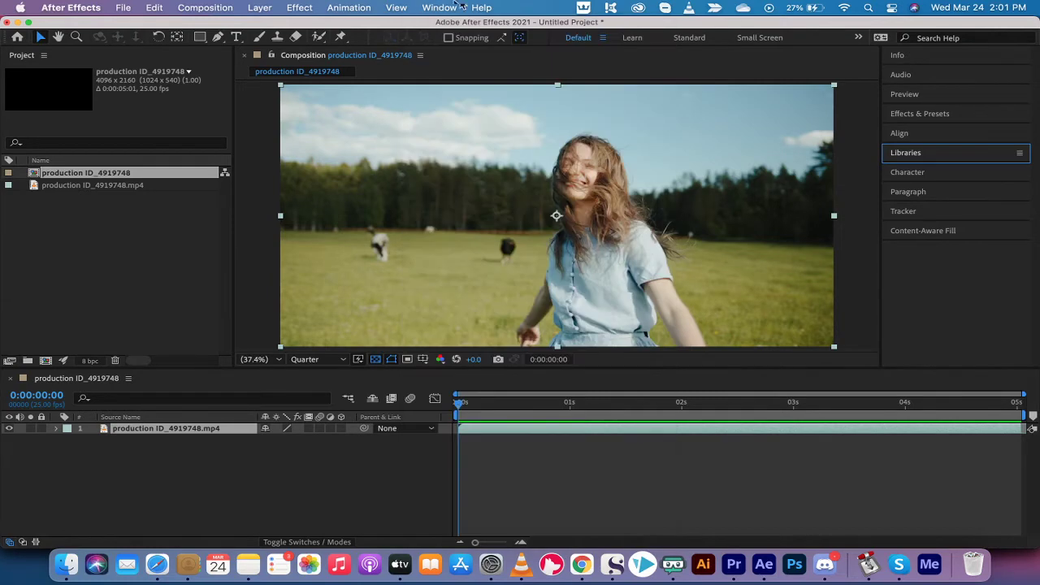
click(439, 7)
click(435, 7)
click(435, 6)
- Apply Warp Stabilizer to the clip, keeping the Subspace Warp method
click(903, 212)
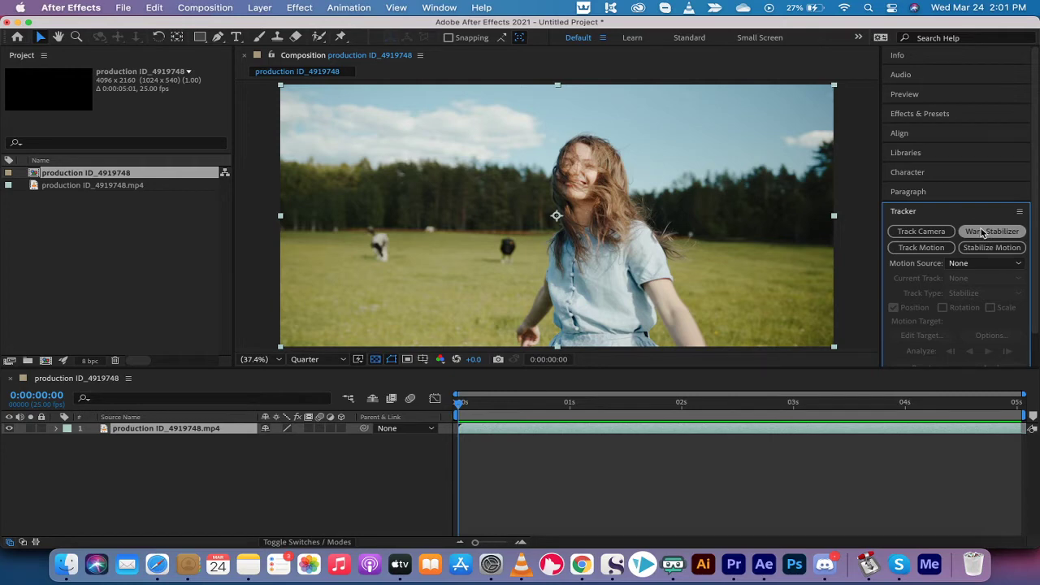
click(982, 233)
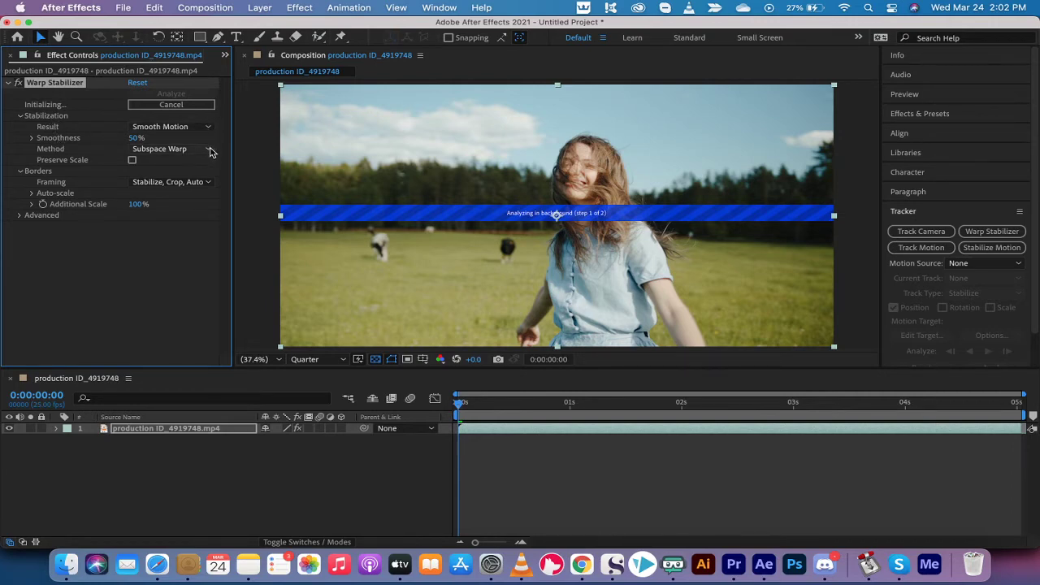
click(209, 152)
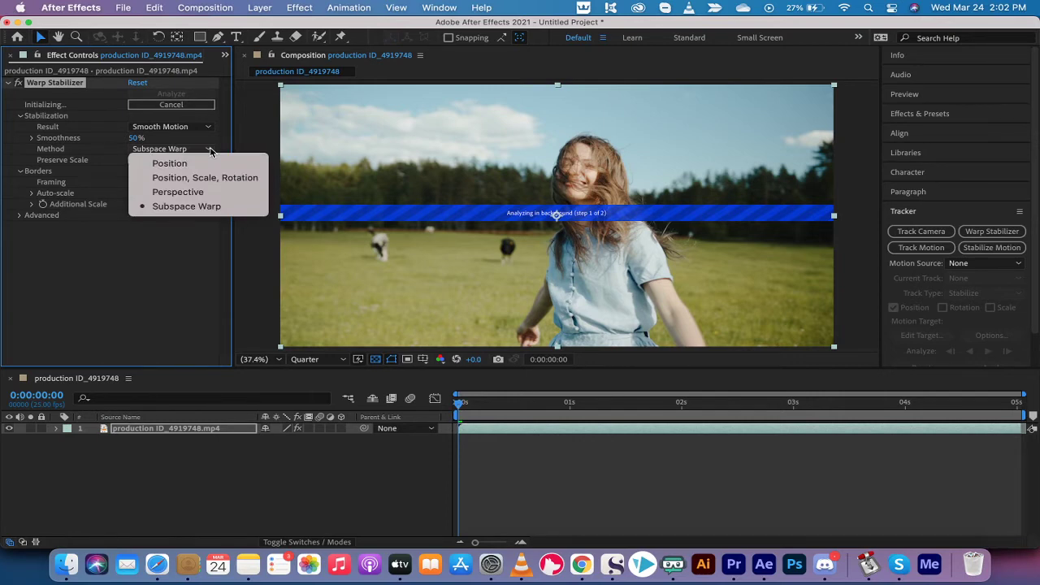
click(210, 152)
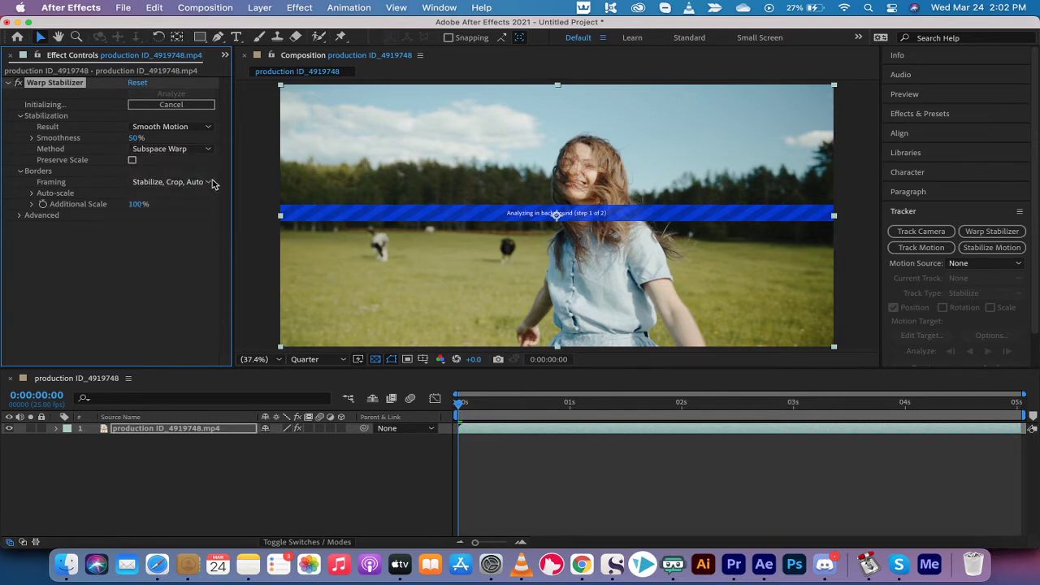
- Leave Framing at Stabilize, Crop, Auto-scale while all 126 frames finish analysing
click(211, 184)
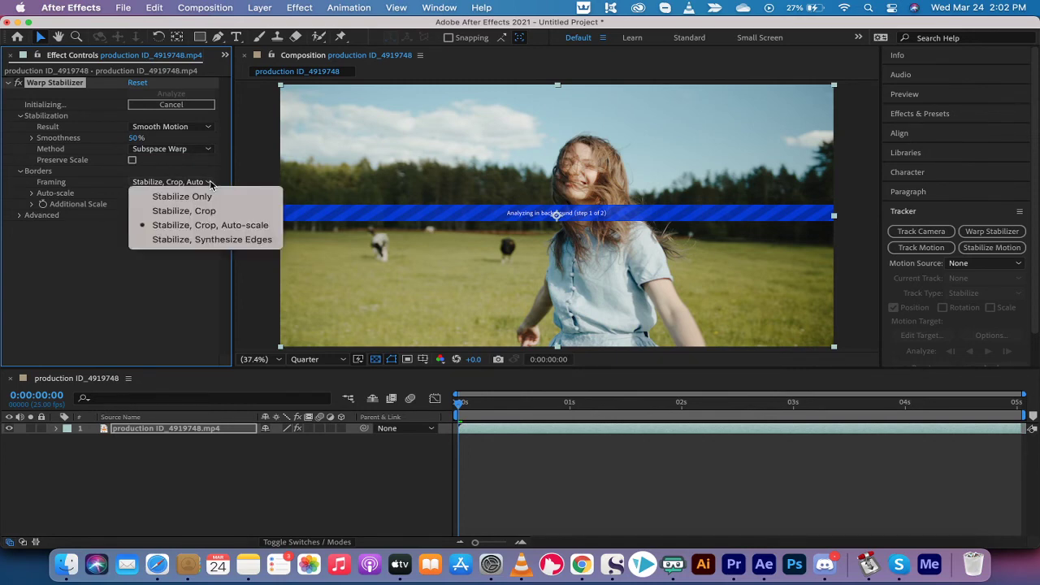
click(209, 184)
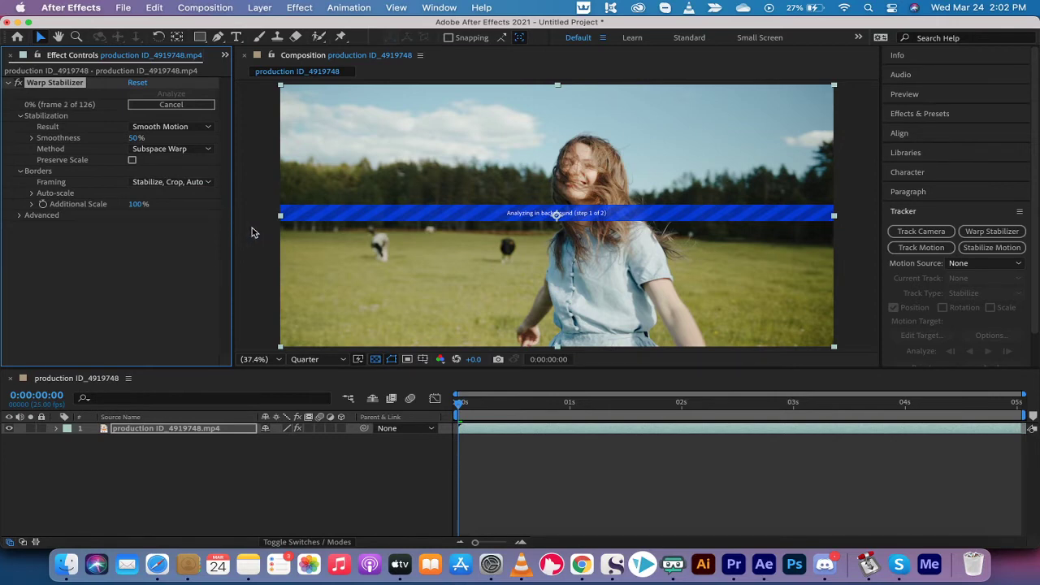
click(201, 183)
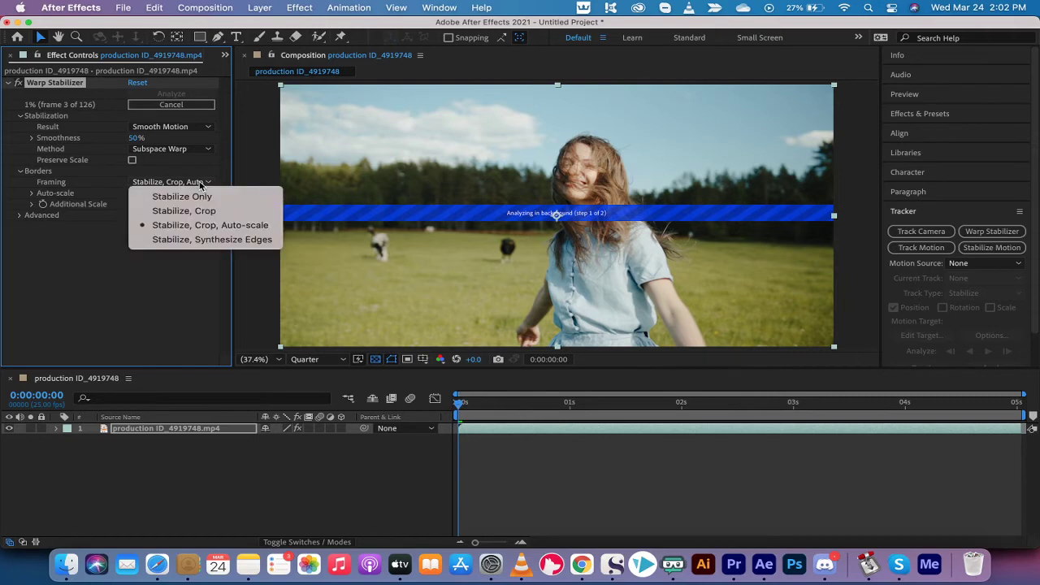
click(203, 183)
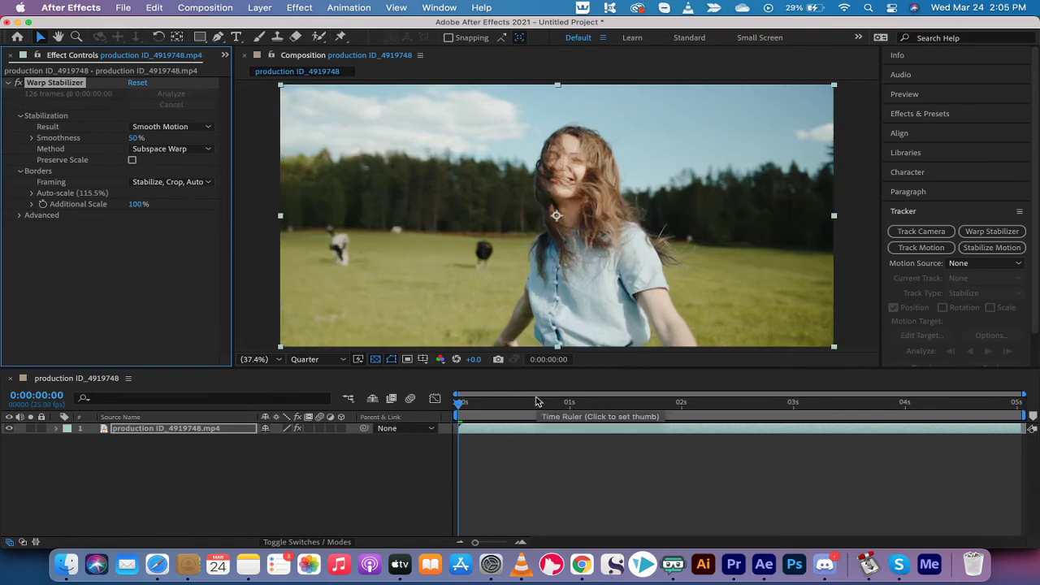
- Preview the stabilized five-second clip, then stop and move back near the start
click(459, 406)
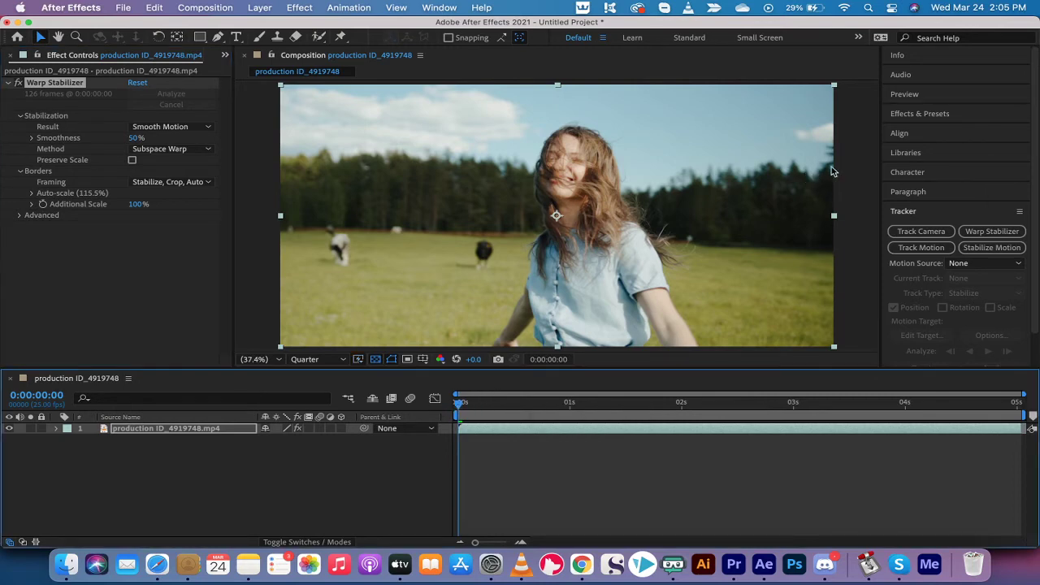
click(908, 96)
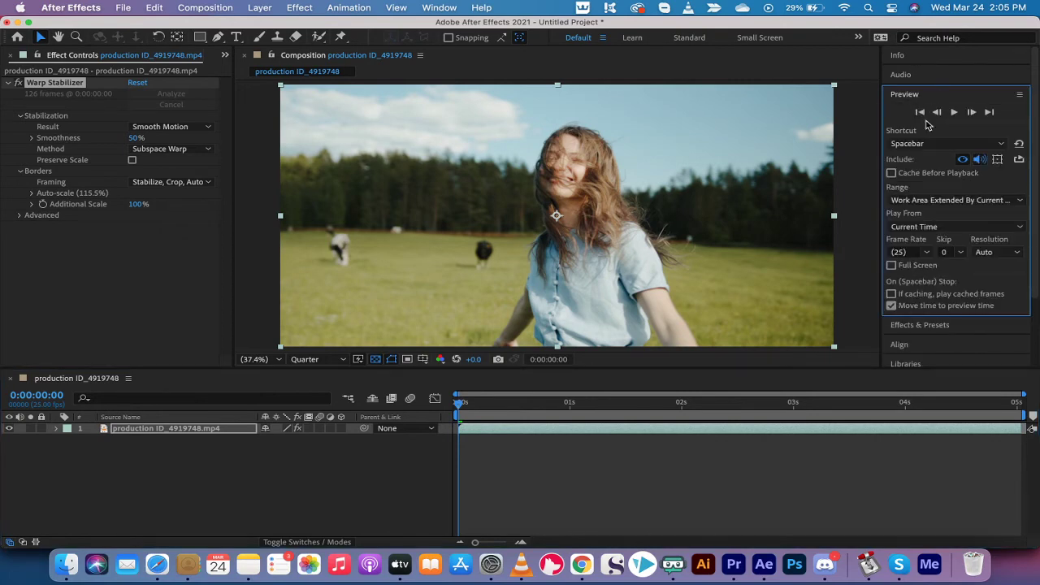
click(962, 115)
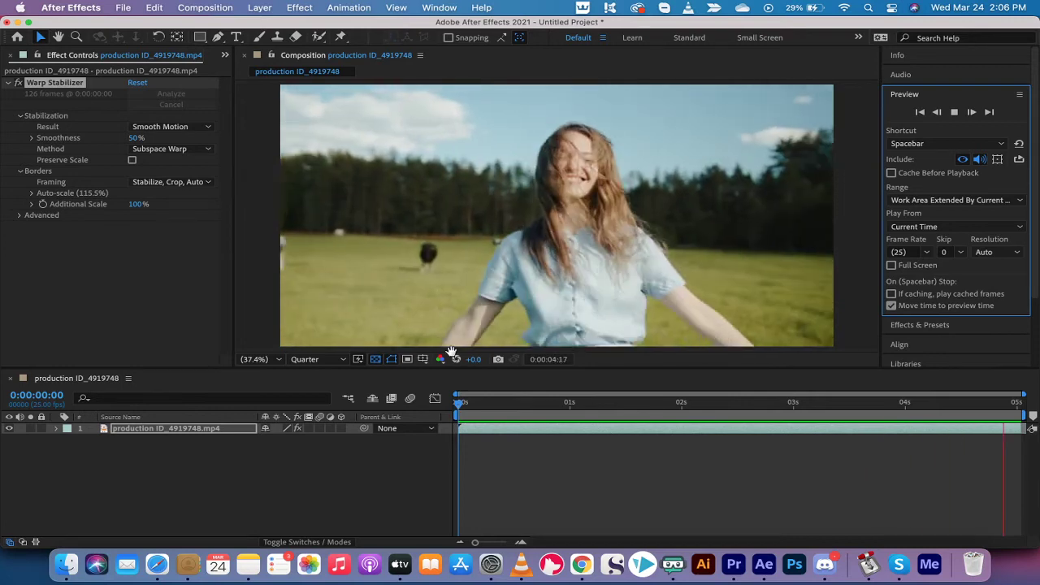
click(455, 341)
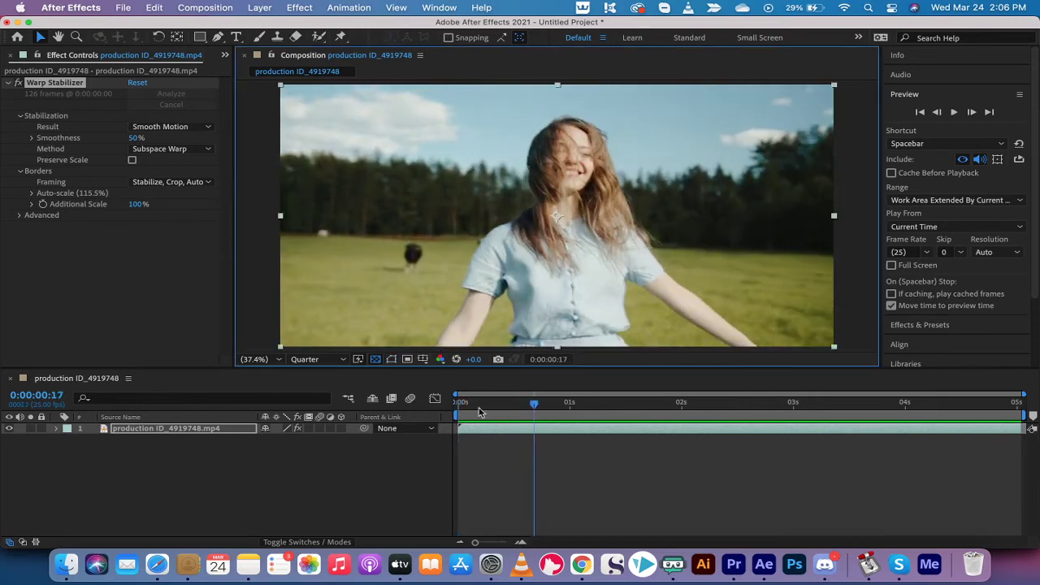
click(525, 404)
- From the first frame, change the Warp Stabilizer Method to Perspective
click(459, 404)
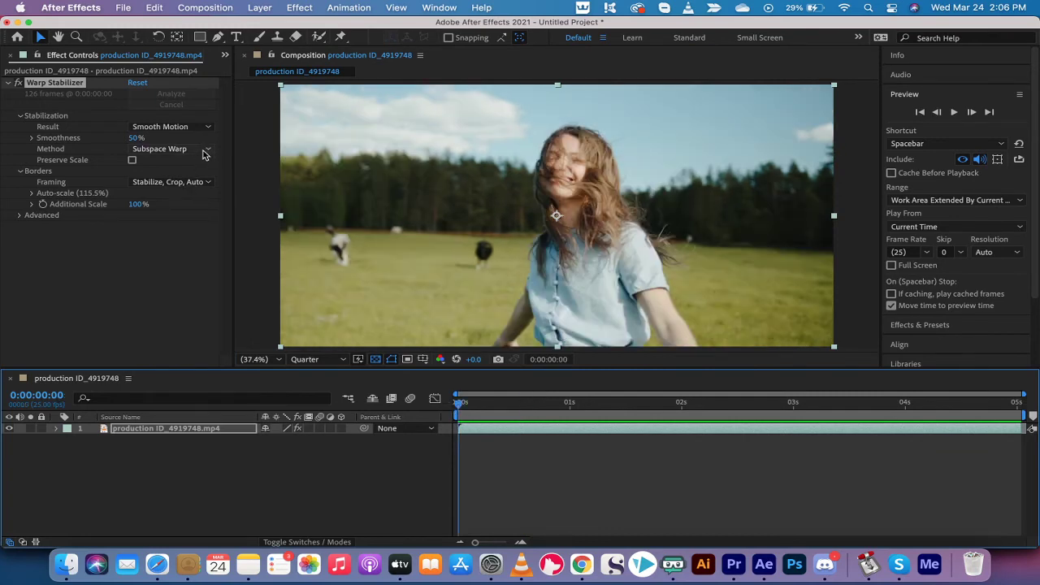
click(204, 153)
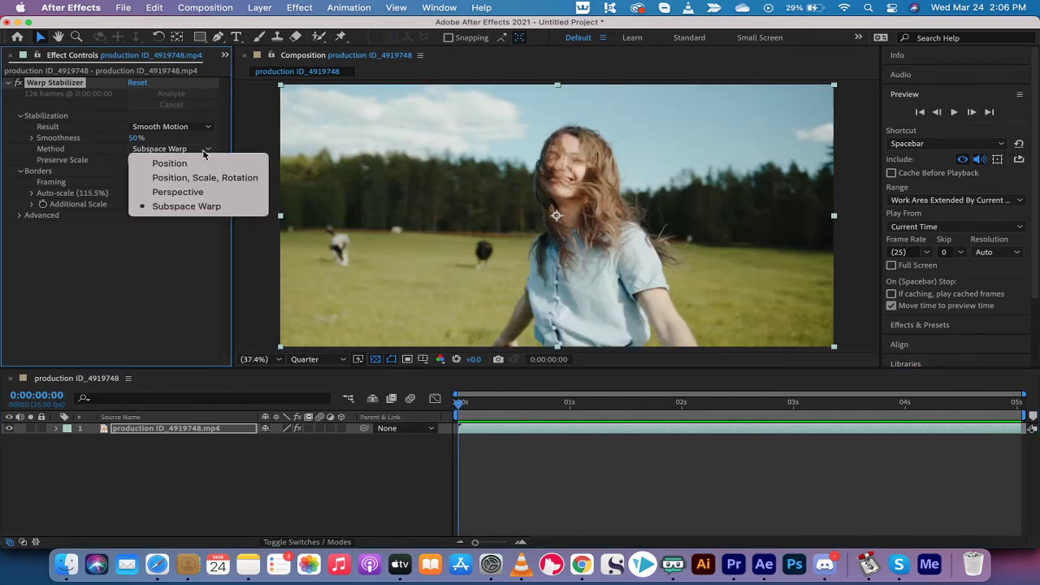
click(187, 195)
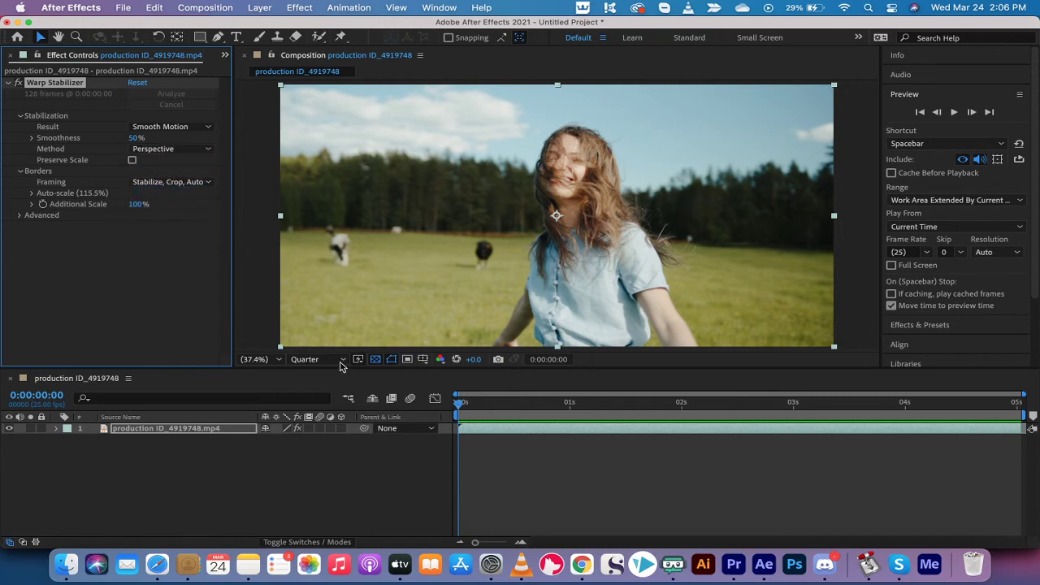
- Play back the re-stabilized clip and stop the preview
click(457, 408)
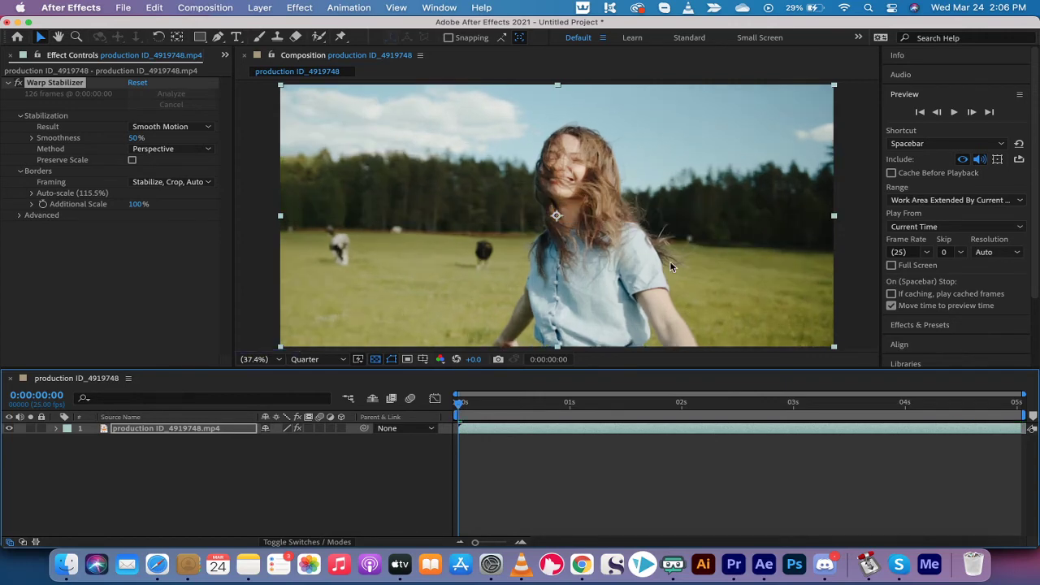
click(954, 113)
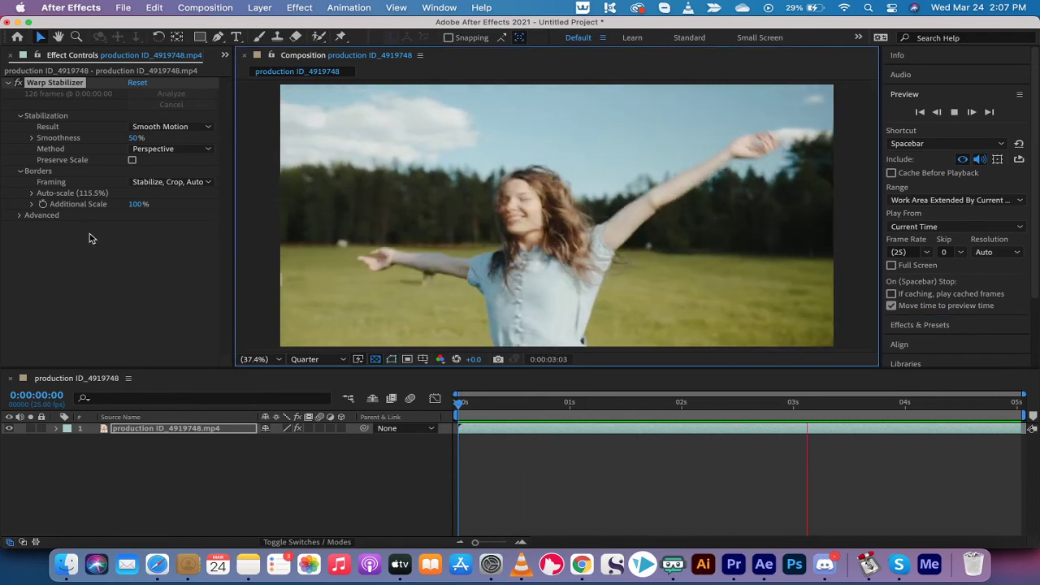
key(space)
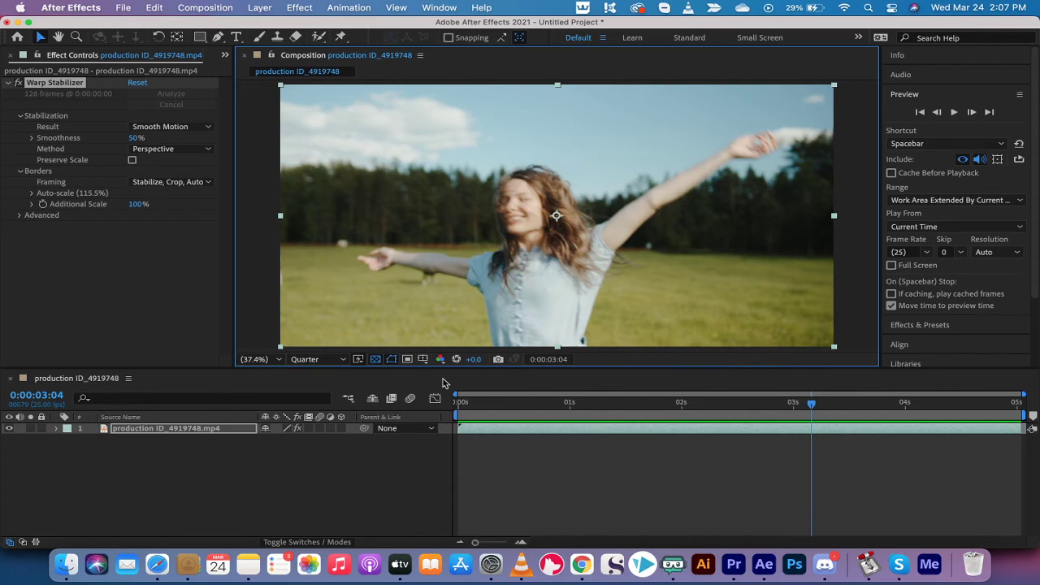
- From the first frame, set Warp Stabilizer's Result to No Motion, raising auto-scale to 150%
key(Home)
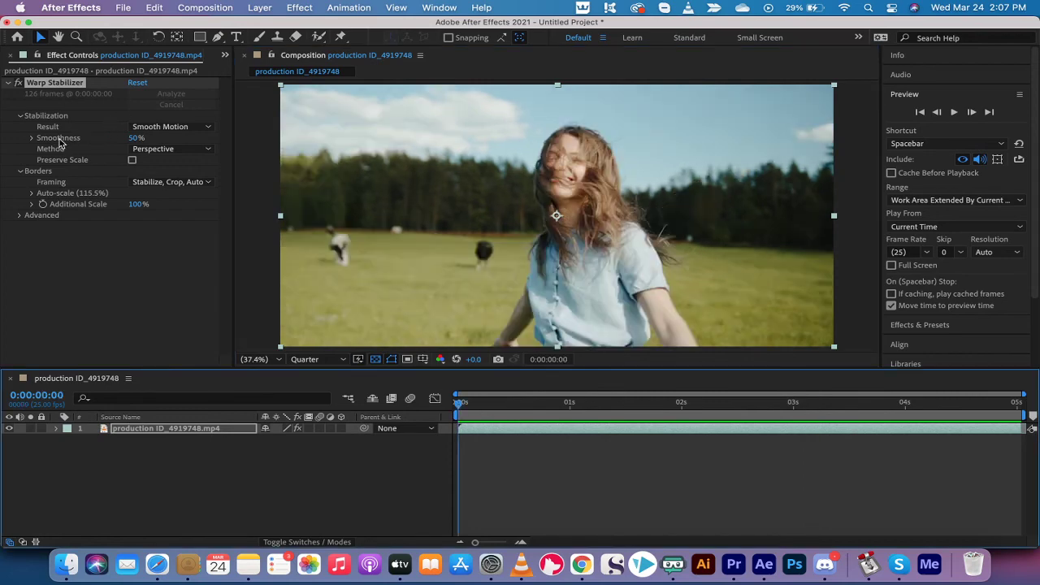
click(162, 127)
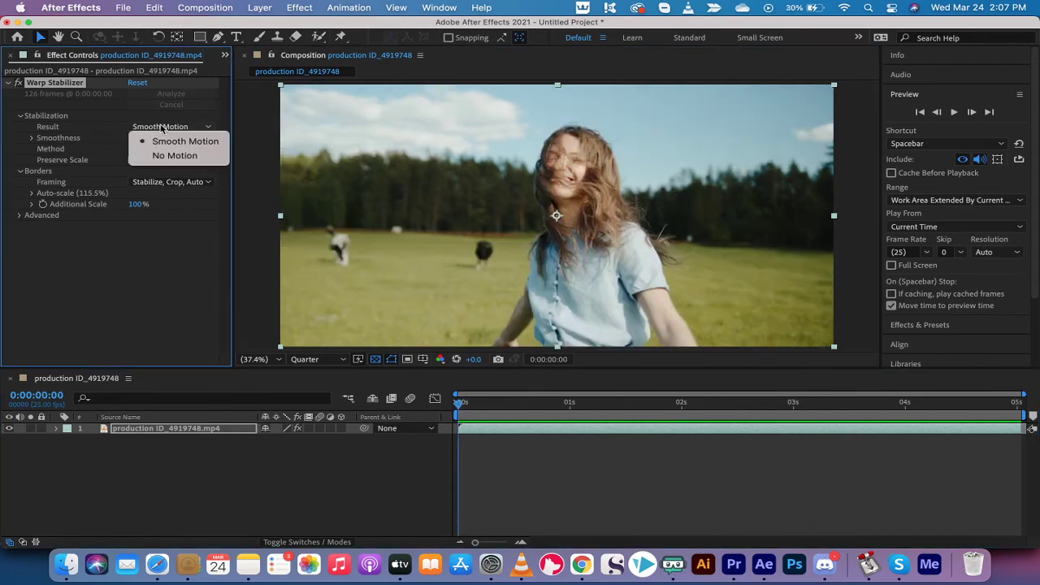
click(162, 127)
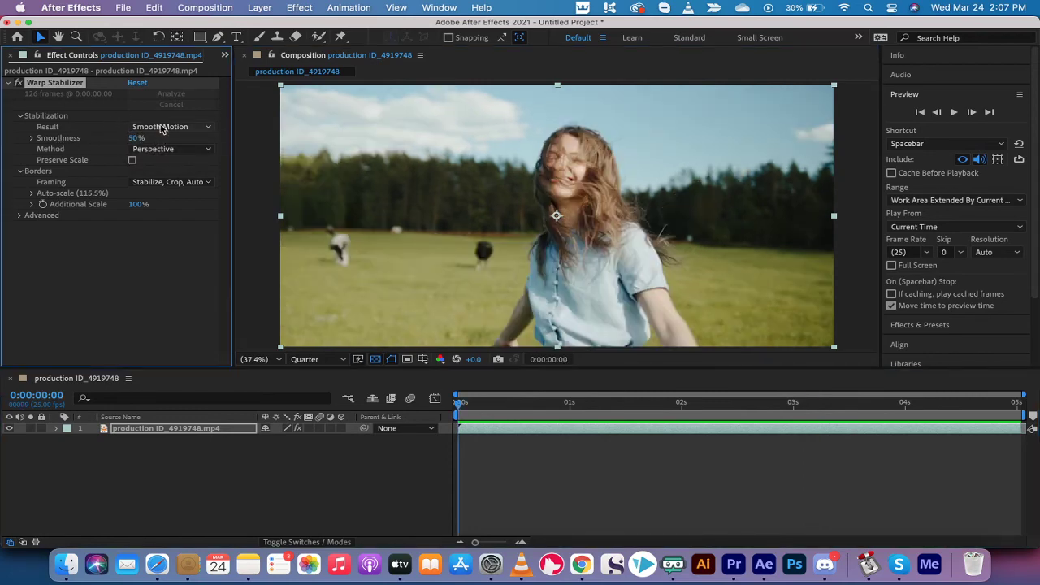
click(162, 127)
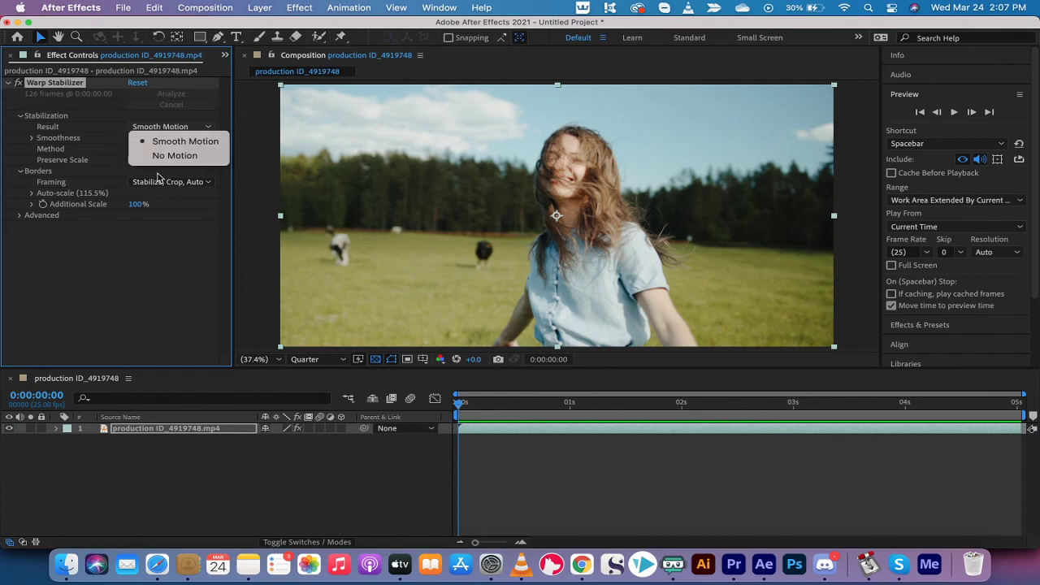
click(160, 127)
click(170, 128)
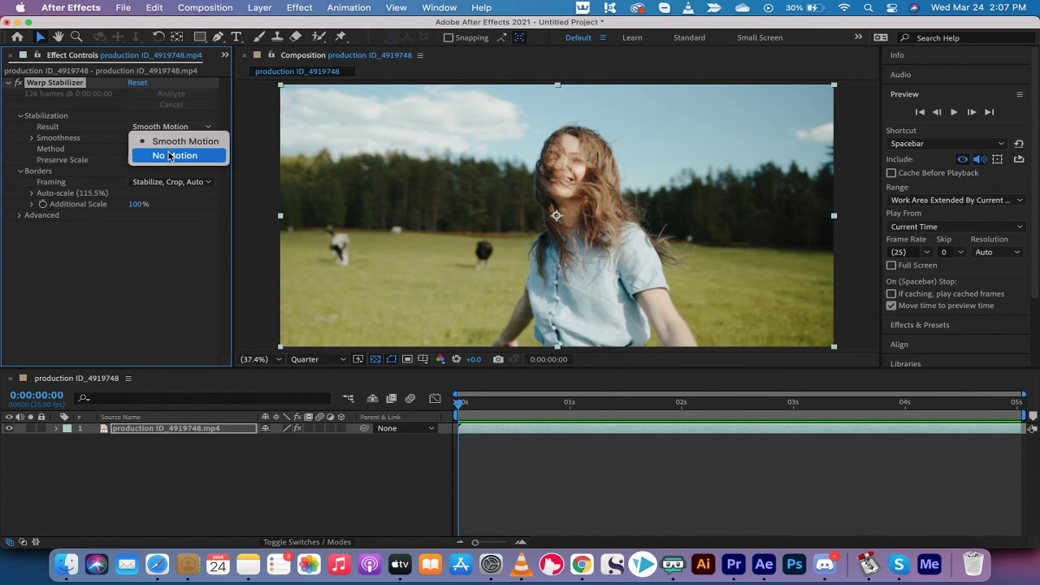
click(173, 130)
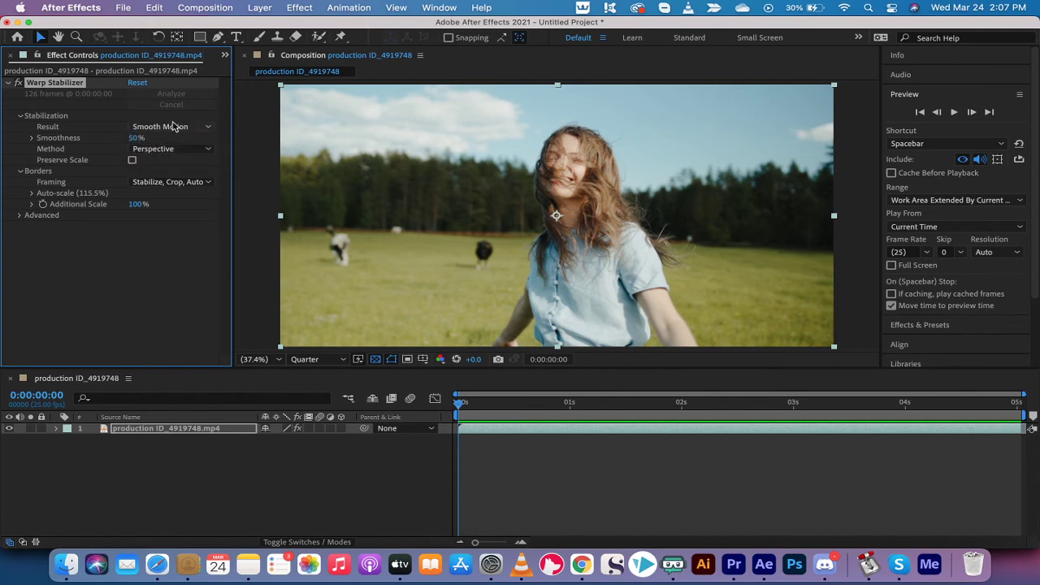
click(173, 128)
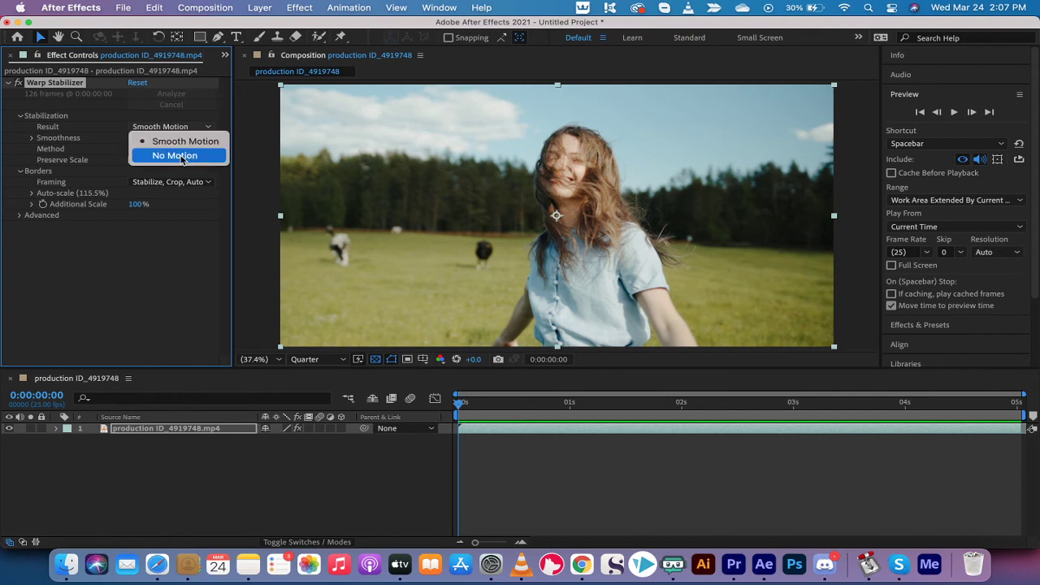
click(173, 156)
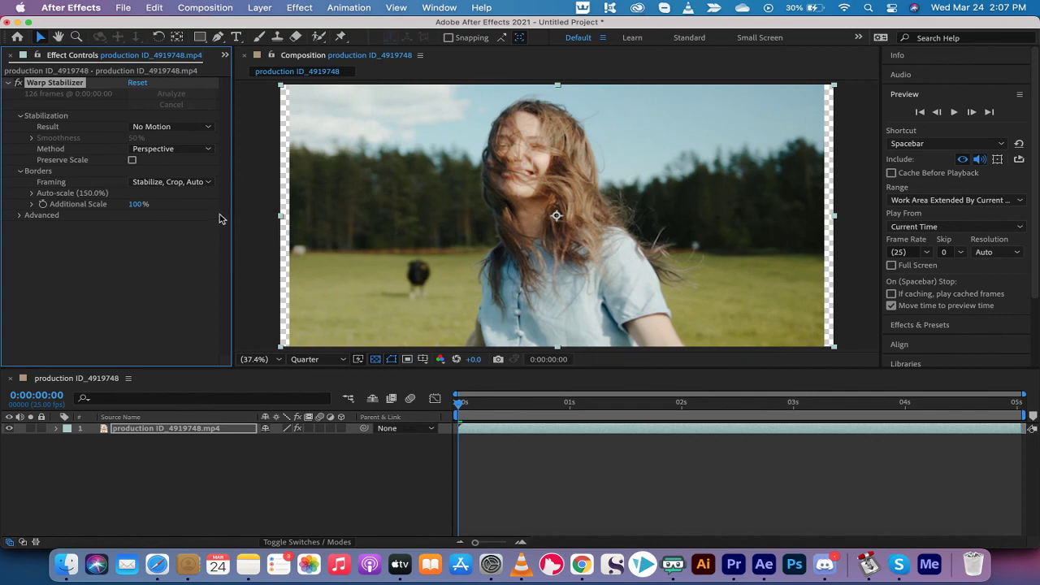
- Switch Warp Stabilizer's Result back to Smooth Motion with 50% smoothness
click(204, 182)
click(204, 182)
click(175, 128)
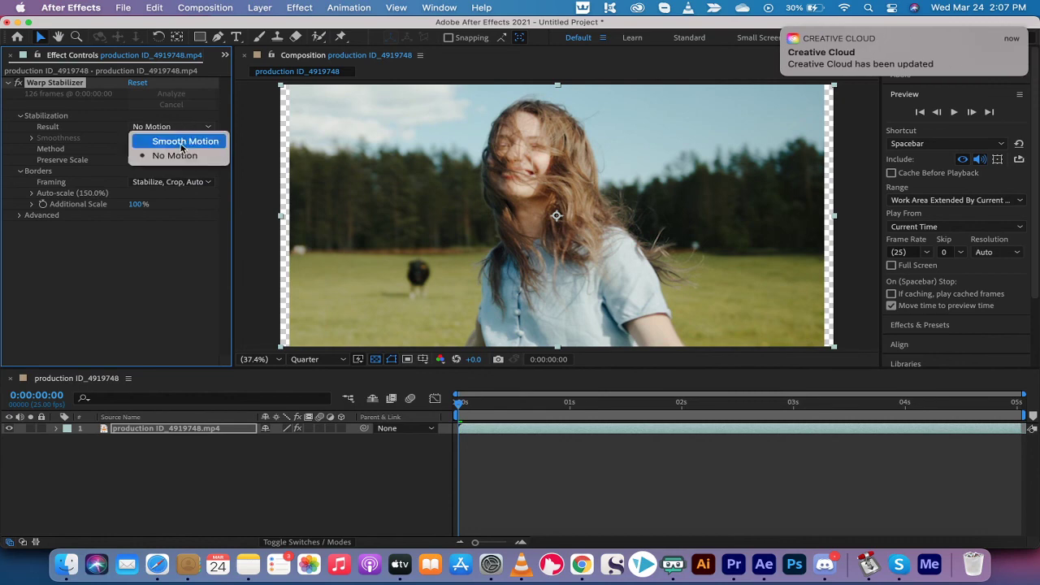
click(182, 142)
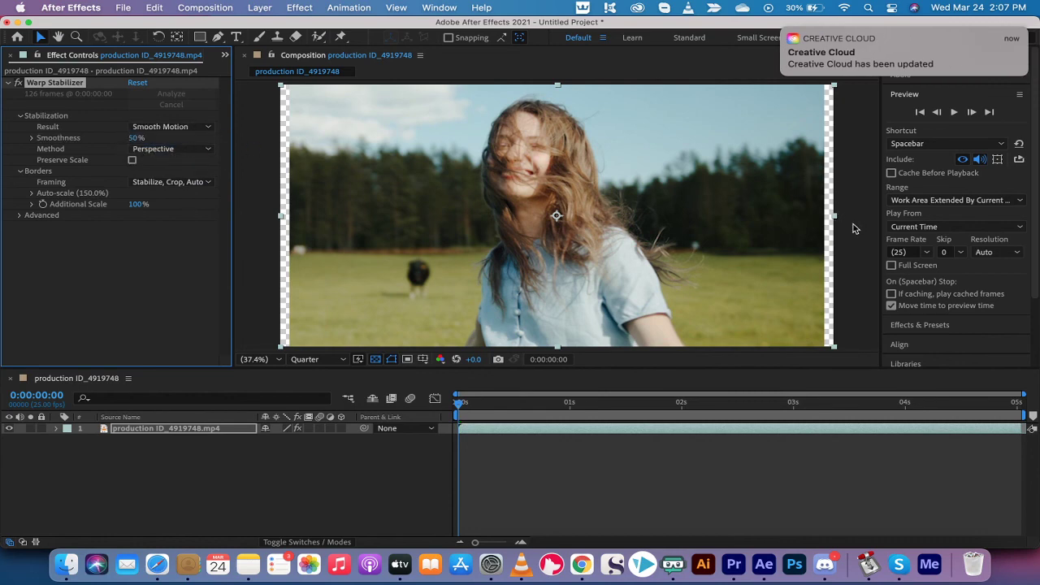